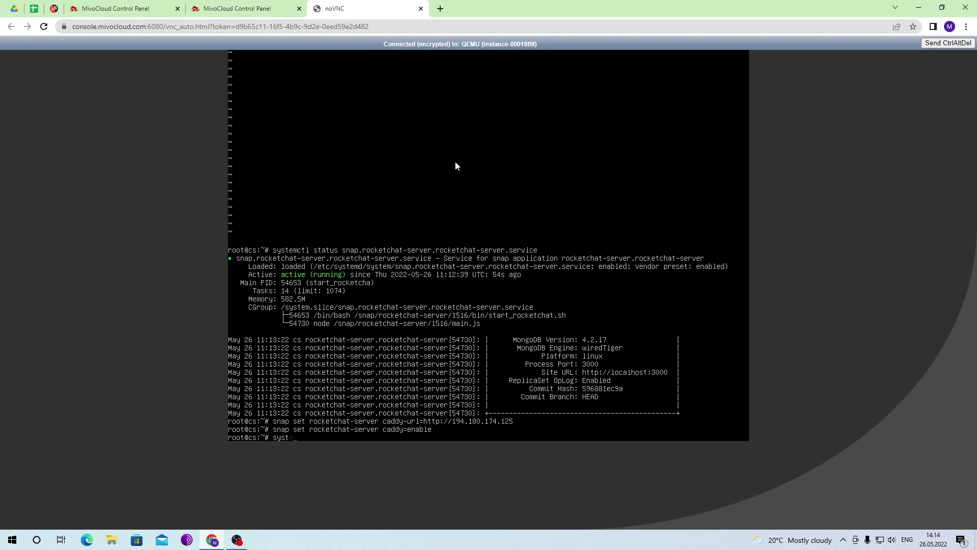
- Restart the snap.rocketchat-server.rocketchat-server and rocketchat-caddy services in the console
type("ctl restart snap.rocketchat-server")
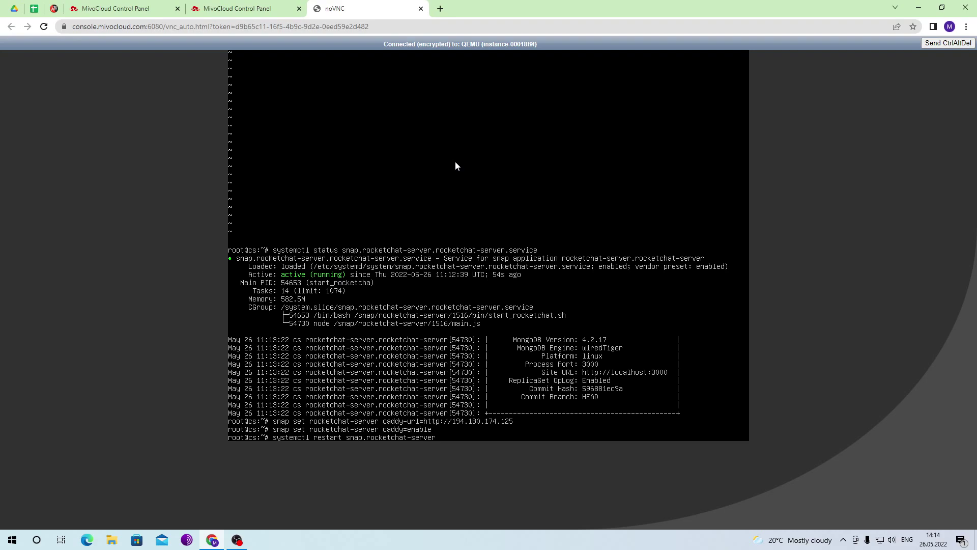
type(".rocketchat-server.service")
key("Return")
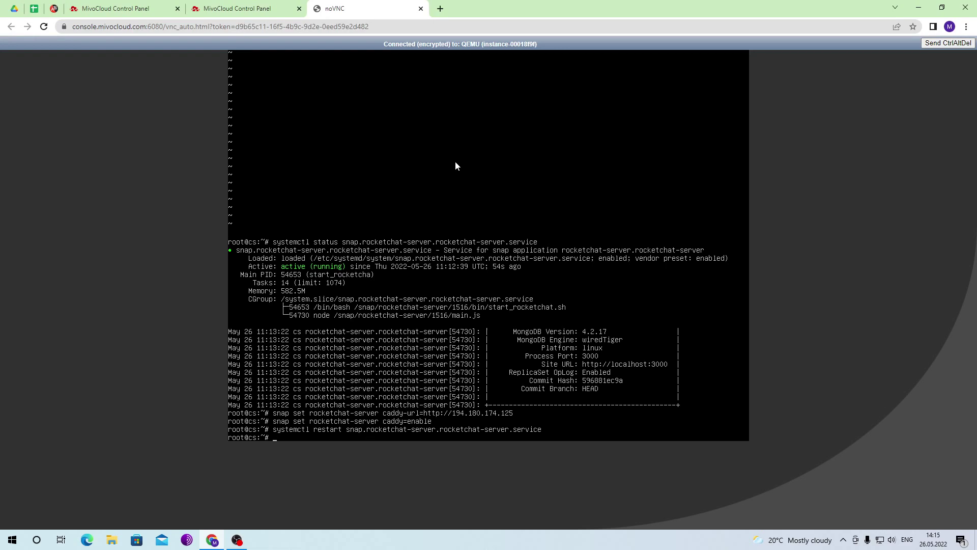
key("Up")
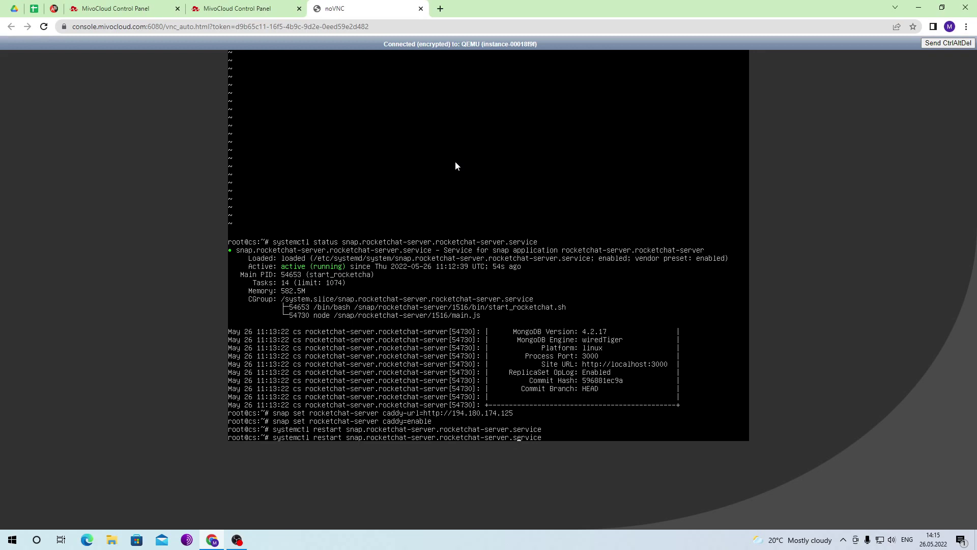
key("Left")
key("Left")
key("Left")
key("Left")
key("Left")
key("Left")
key("Left")
key("Left")
key("BackSpace")
key("BackSpace")
key("BackSpace")
key("BackSpace")
key("BackSpace")
key("BackSpace")
type("caddy")
key("Return")
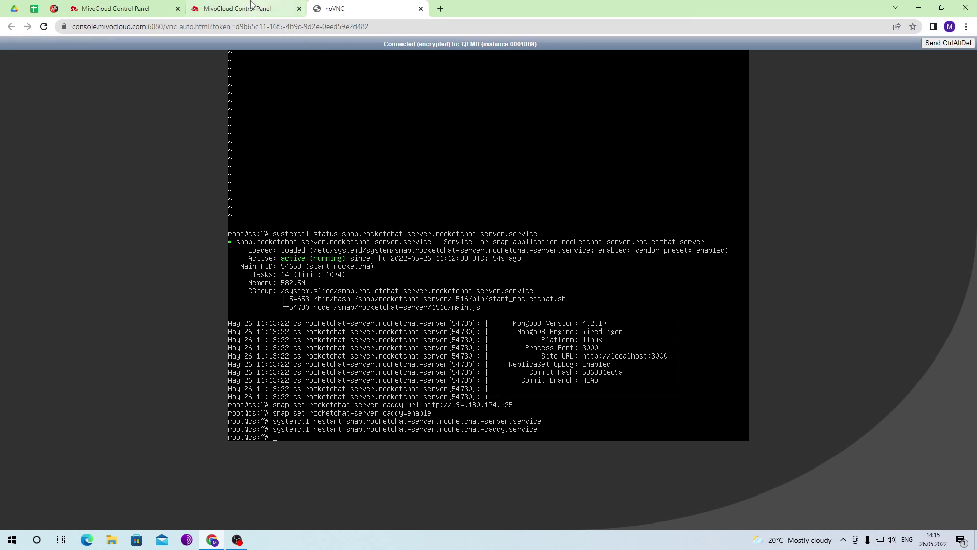
- Copy the server's IPv4 address and load 194.180.174.125:3000 in a new tab, reloading once
left_click(237, 9)
left_click_drag(386, 210, 321, 209)
key("ctrl+c")
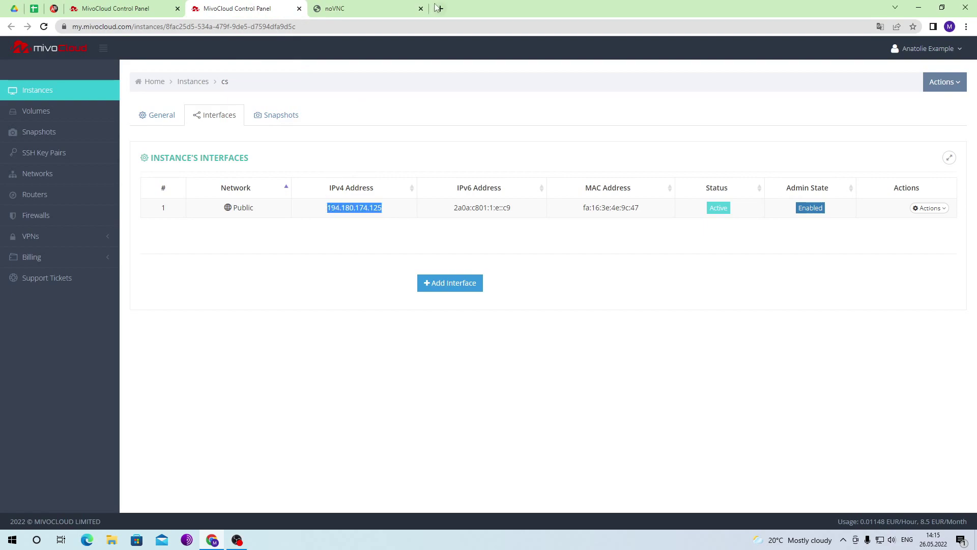
left_click(440, 8)
key("ctrl+v")
type(":3000")
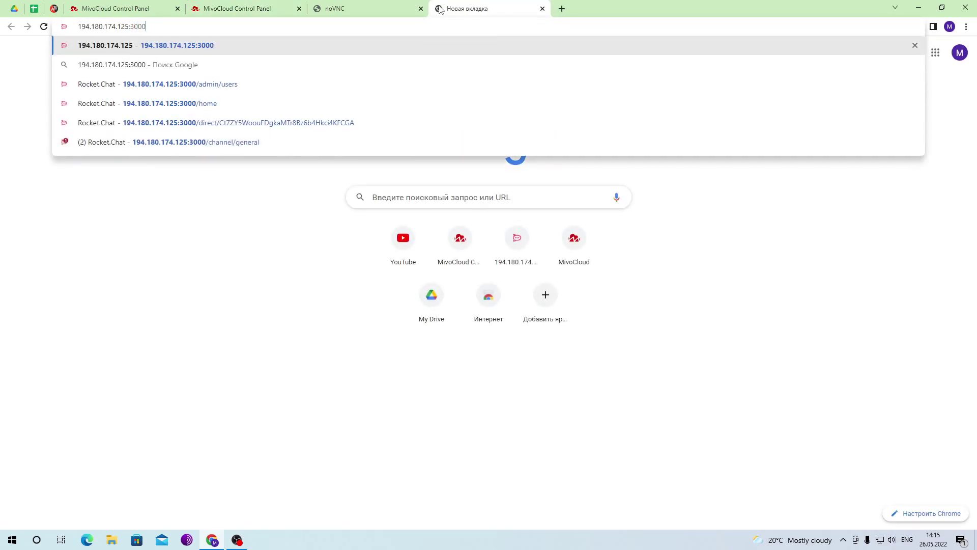
key("Return")
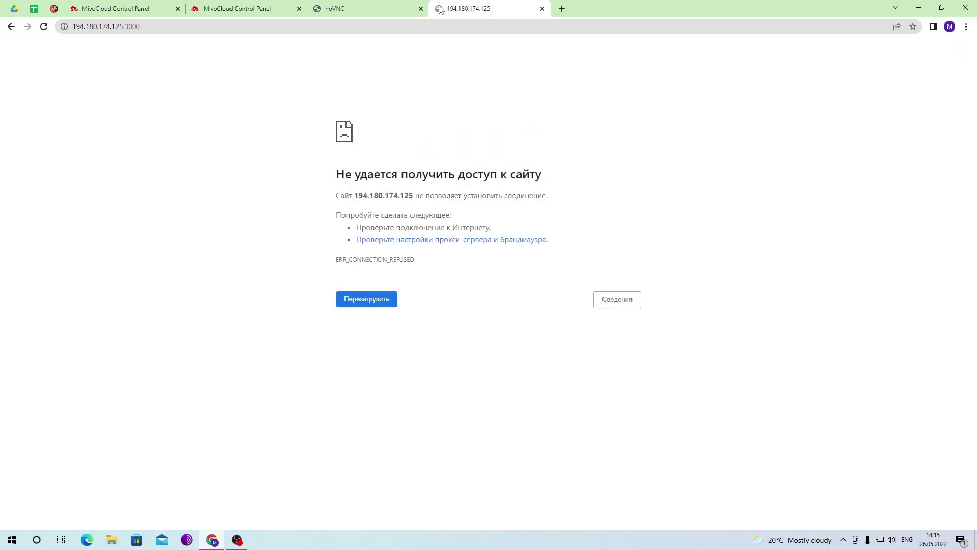
left_click(43, 27)
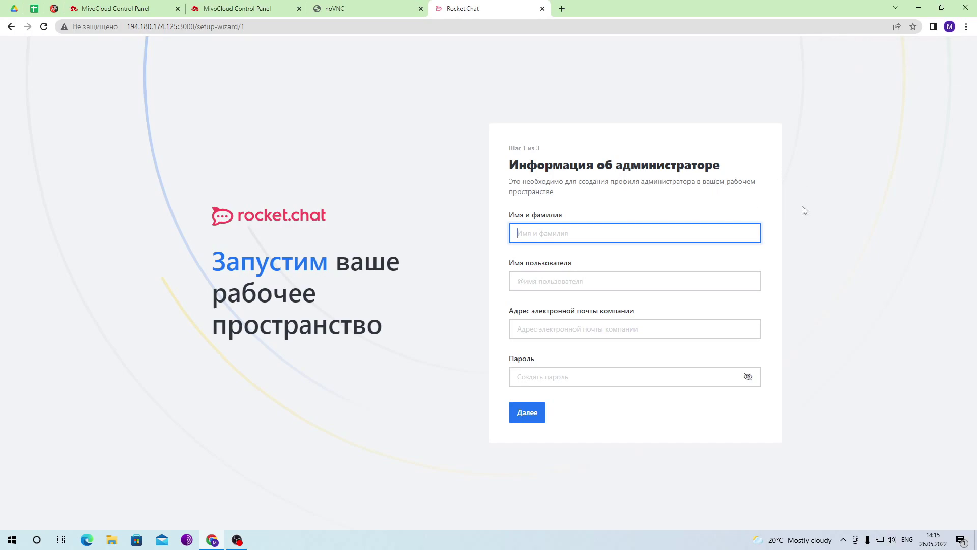
- Enter the administrator's full name and the username admin
type("E")
key("BackSpace")
type("ohn")
key("BackSpace")
key("BackSpace")
key("BackSpace")
type("Jogn")
key("BackSpace")
key("BackSpace")
type("hn Examp")
key("Tab")
type("admin")
- Enter the administrator's e-mail address and password and submit the profile
key("Tab")
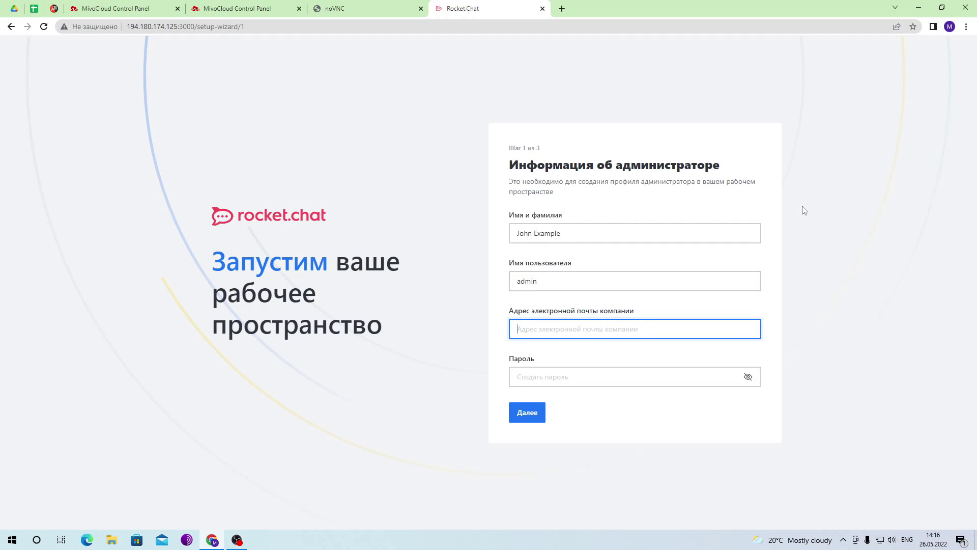
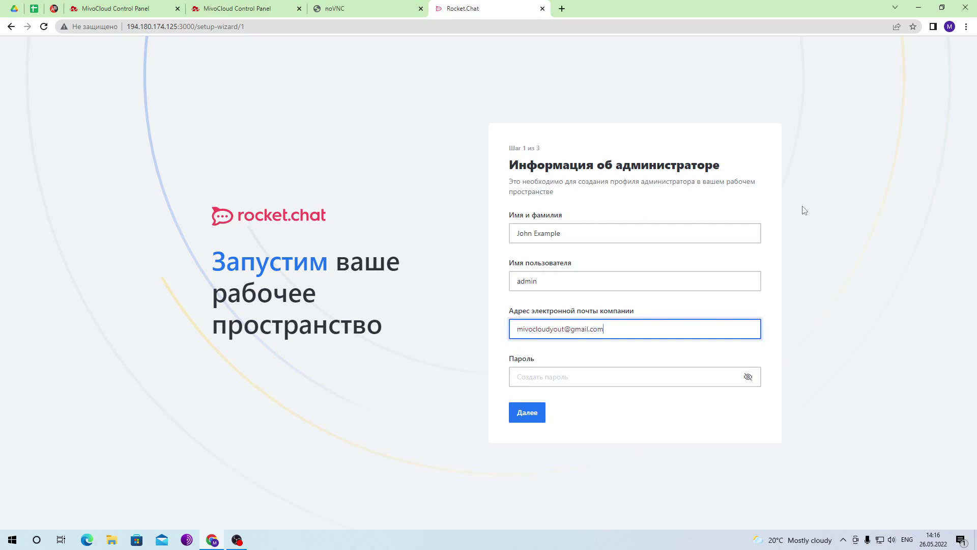
key("Tab")
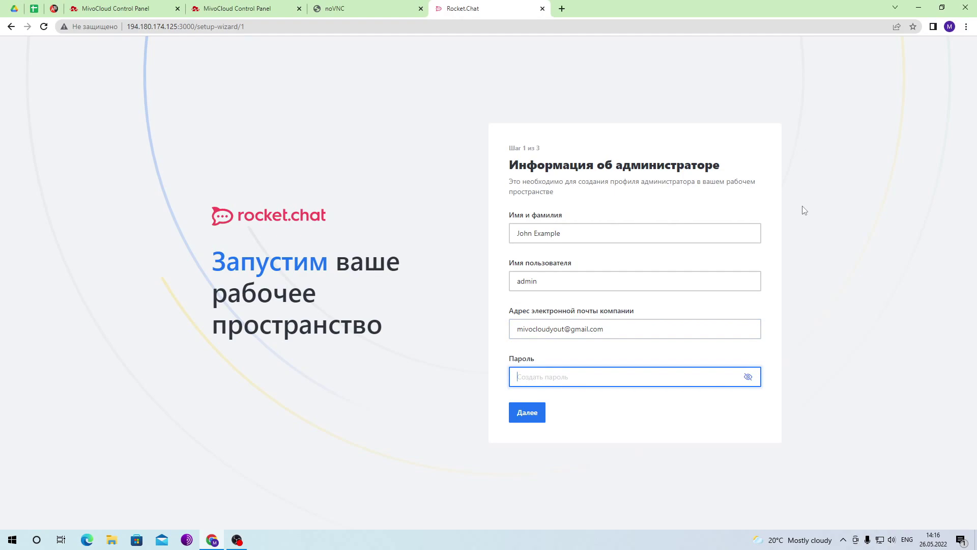
type("•")
key("Return")
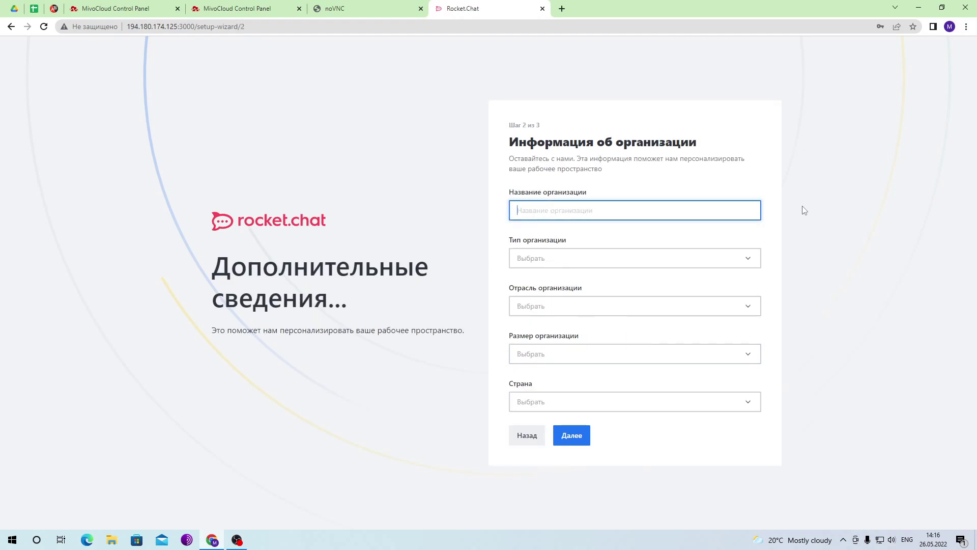
- Name the organisation Example, with aerospace and defence industry and 1-10 people
type("Example")
left_click(729, 258)
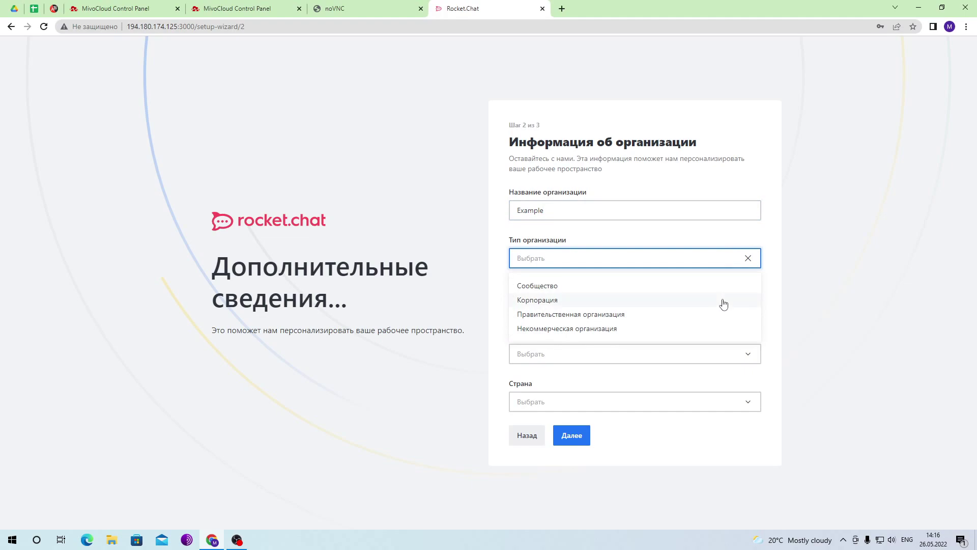
left_click(818, 295)
left_click(743, 306)
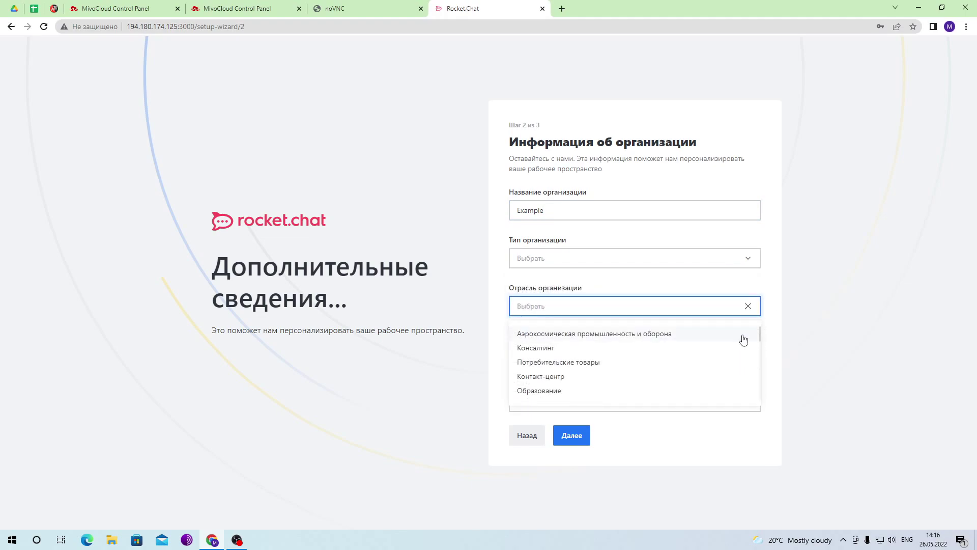
left_click(743, 336)
left_click(745, 352)
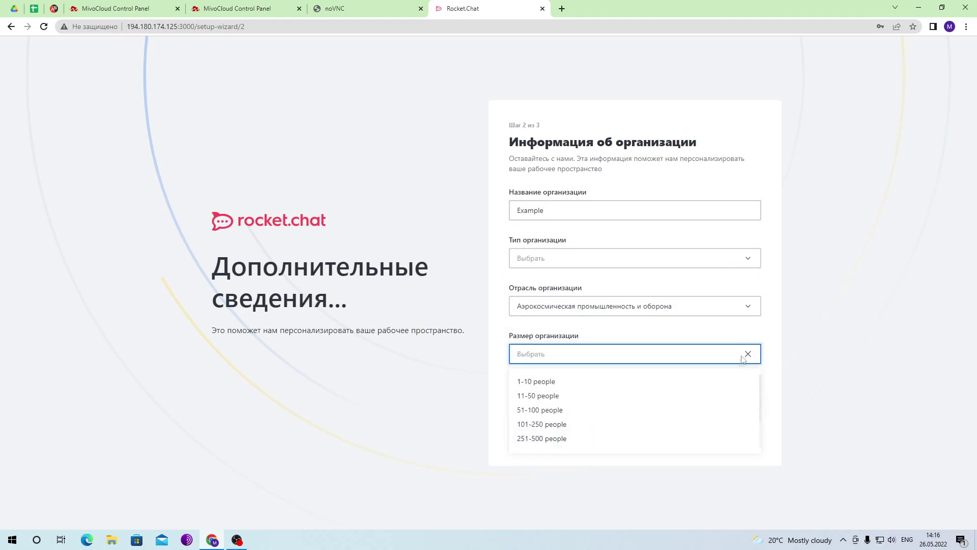
scroll(709, 433, "down", 2)
scroll(709, 432, "up", 2)
left_click(655, 387)
- Choose Соединенные Штаты as the country, continue to registration and decline news e-mails
left_click(680, 406)
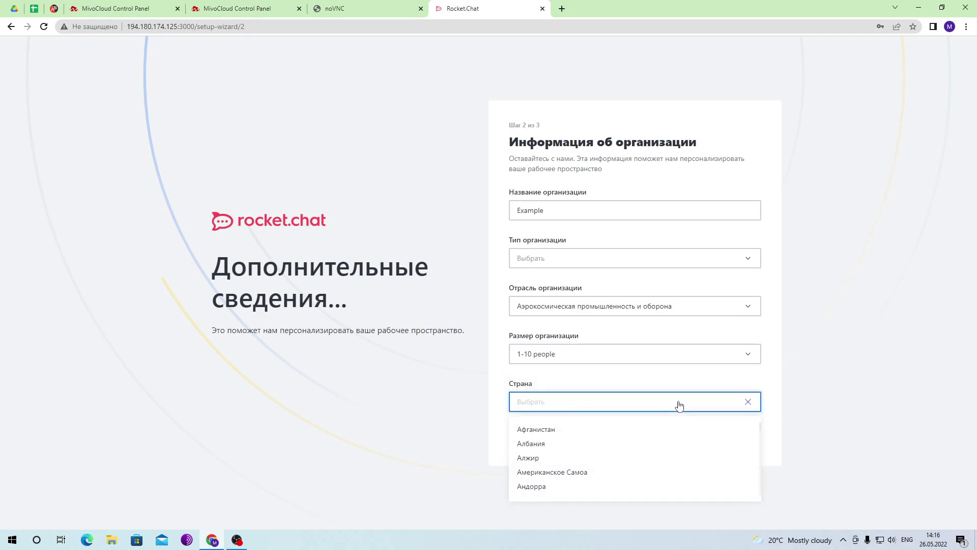
scroll(658, 467, "down", 3)
scroll(658, 468, "up", 3)
scroll(658, 467, "up", 2)
scroll(656, 468, "down", 3)
scroll(651, 467, "down", 10)
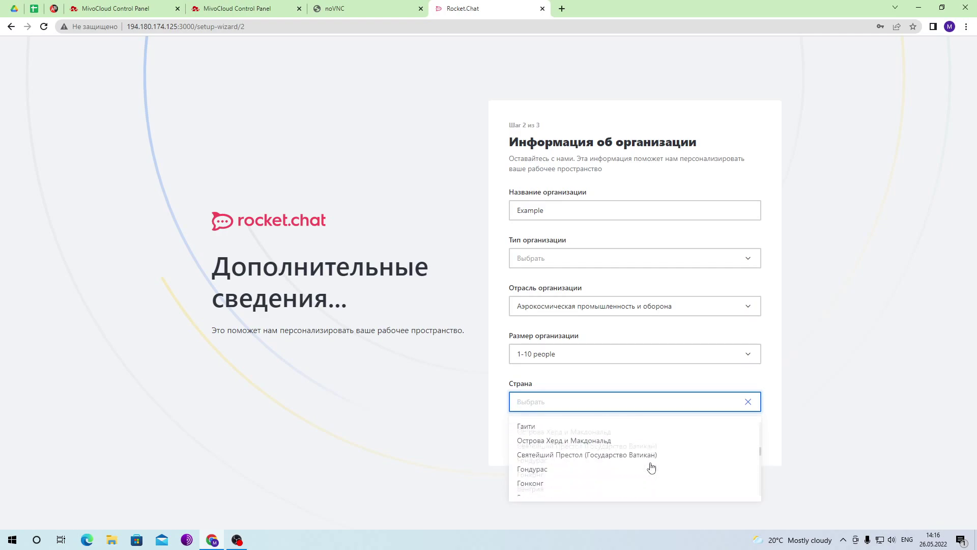
scroll(651, 468, "down", 2)
scroll(652, 467, "down", 6)
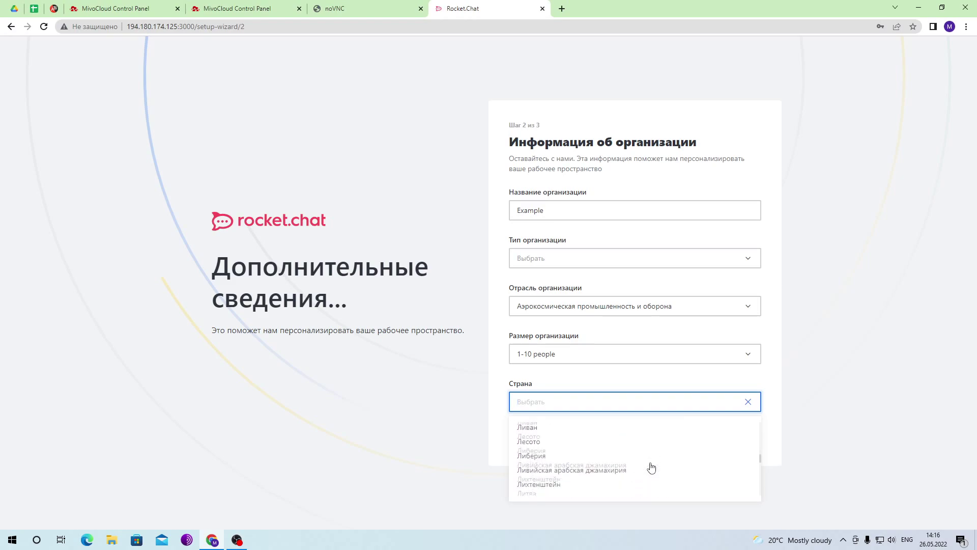
scroll(651, 467, "down", 4)
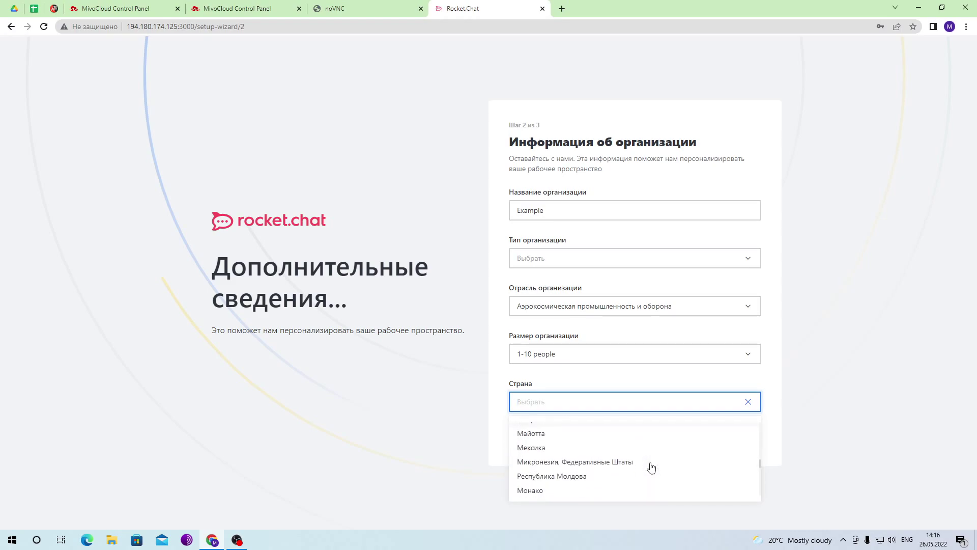
scroll(652, 467, "down", 5)
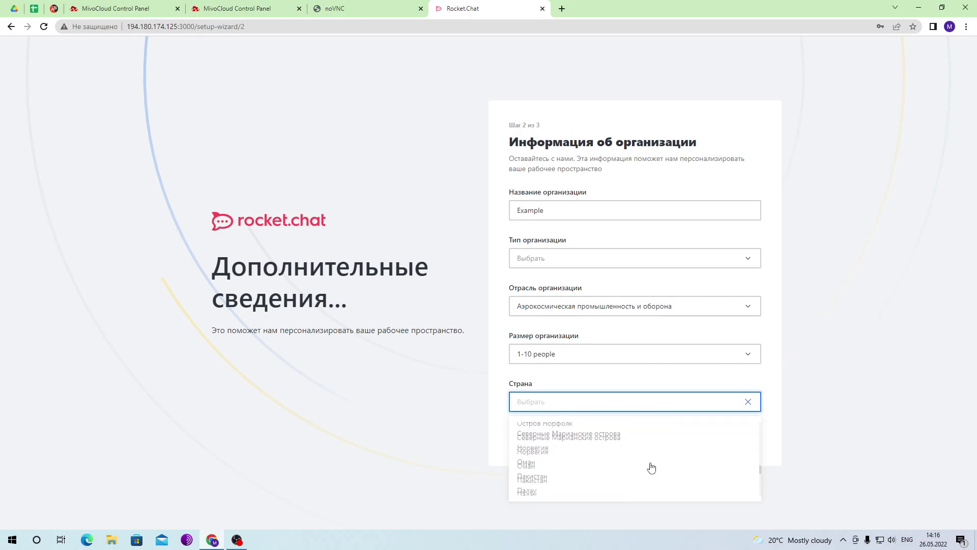
scroll(651, 467, "down", 6)
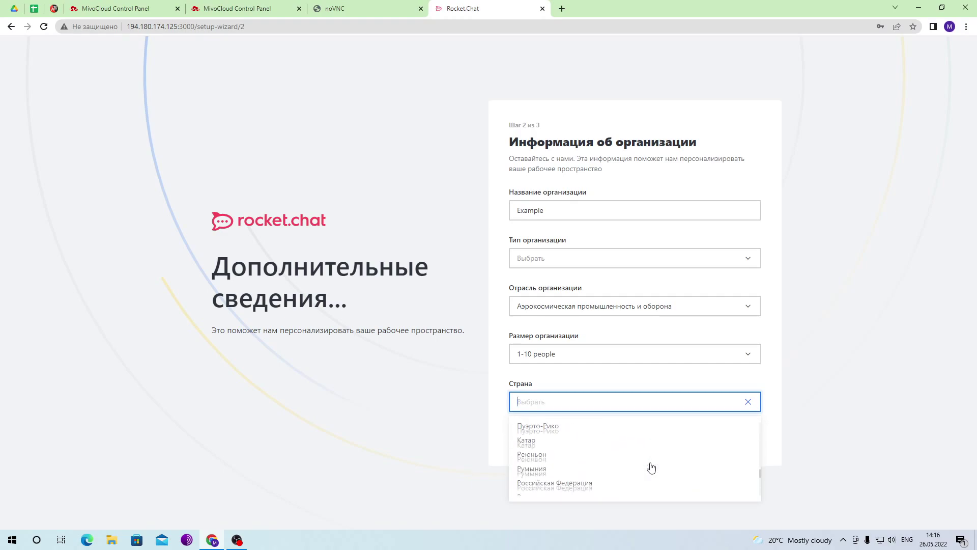
scroll(652, 467, "down", 5)
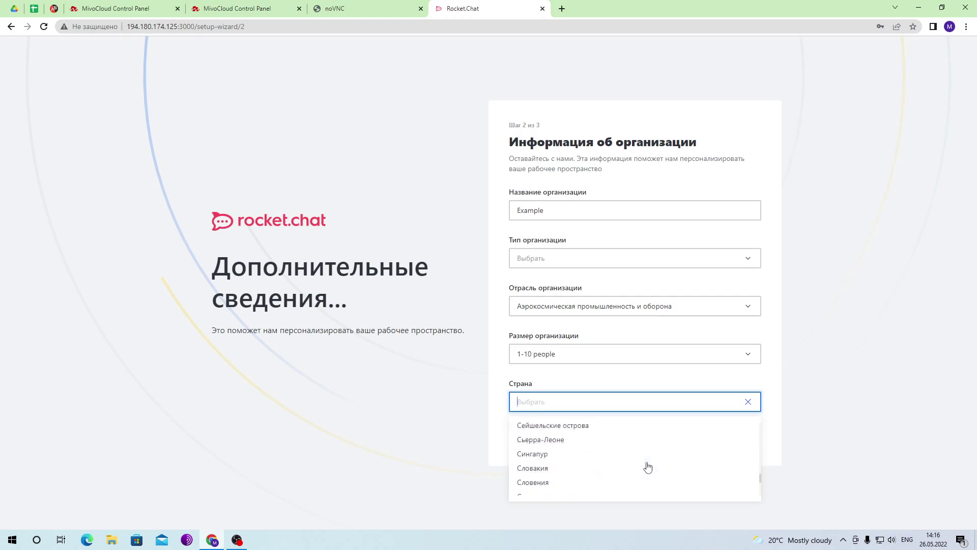
scroll(648, 467, "down", 1)
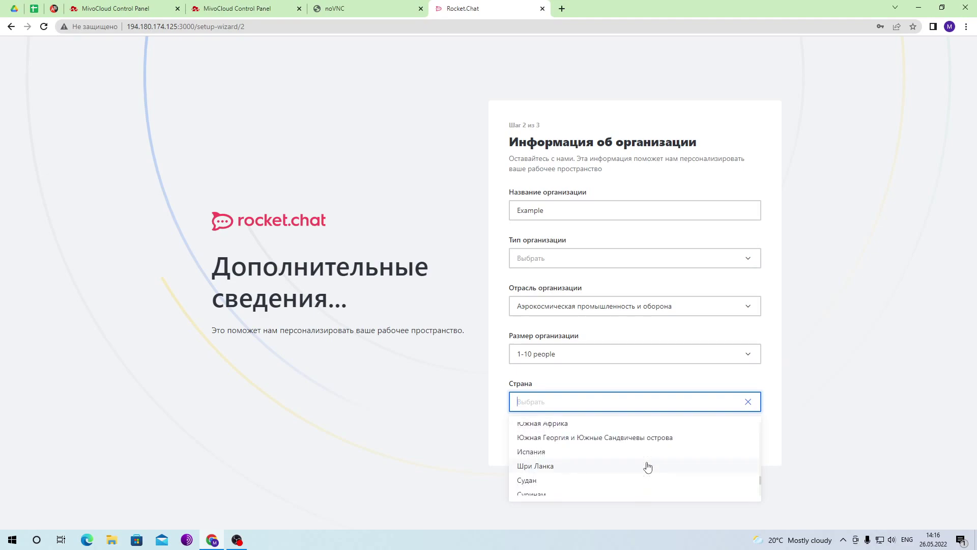
scroll(647, 468, "down", 4)
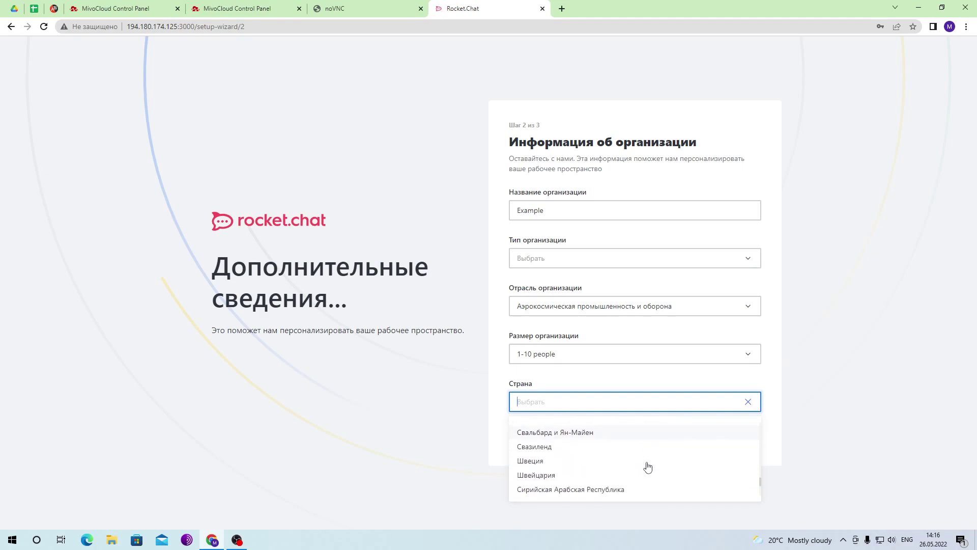
scroll(648, 468, "down", 5)
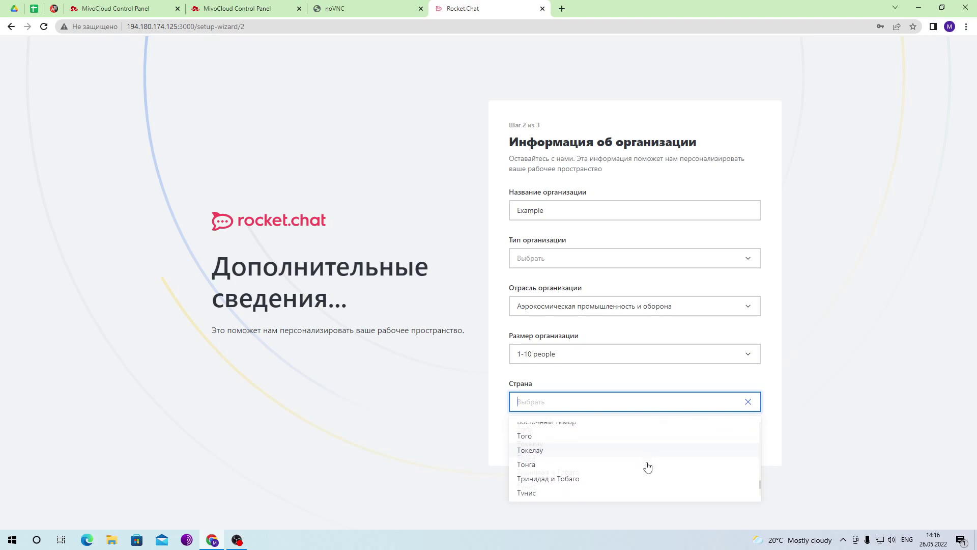
scroll(647, 467, "down", 5)
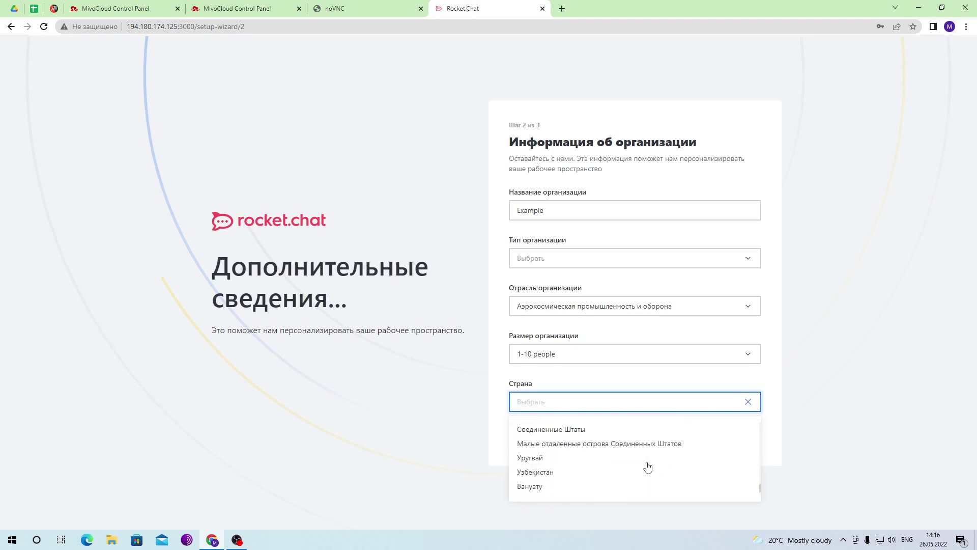
left_click(641, 433)
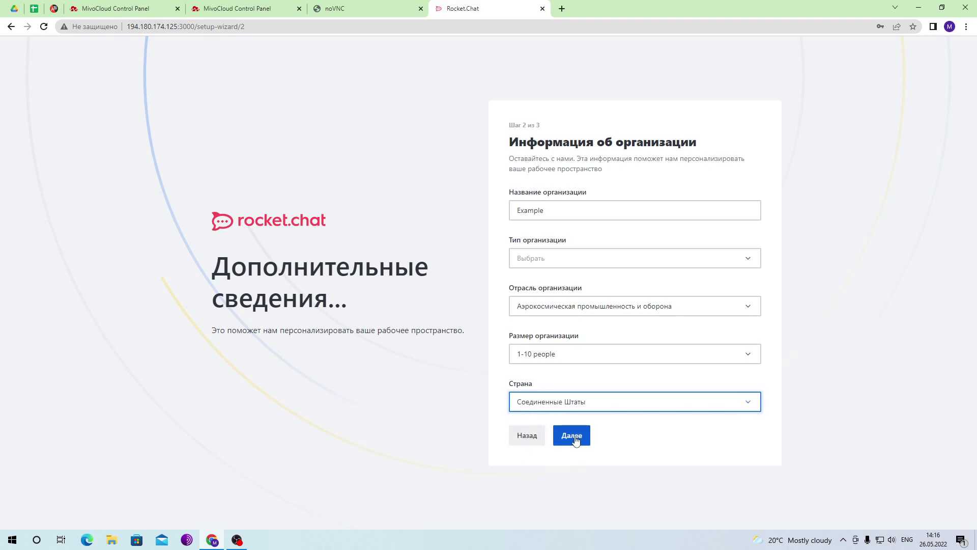
left_click(573, 435)
left_click(514, 316)
- Accept the terms and privacy policy and submit the server registration
left_click(514, 330)
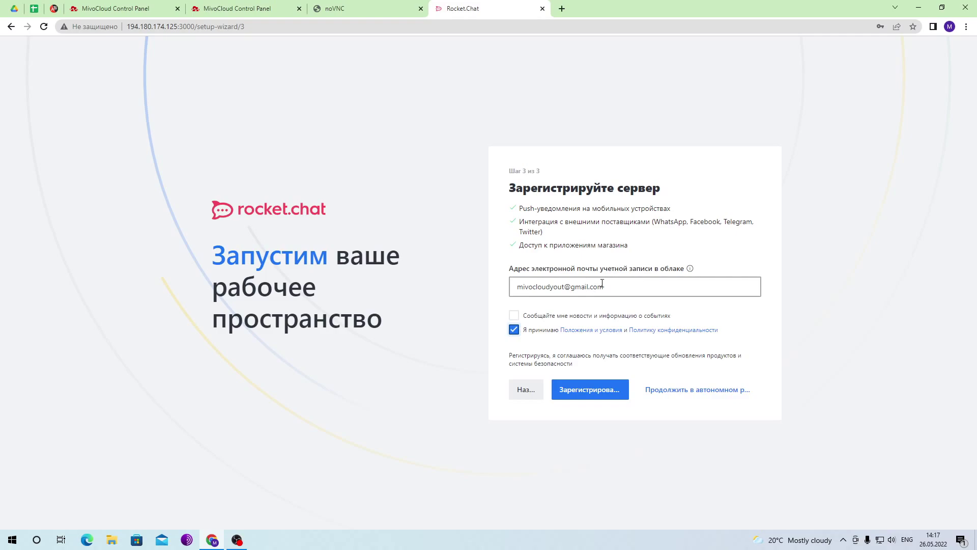
left_click(593, 399)
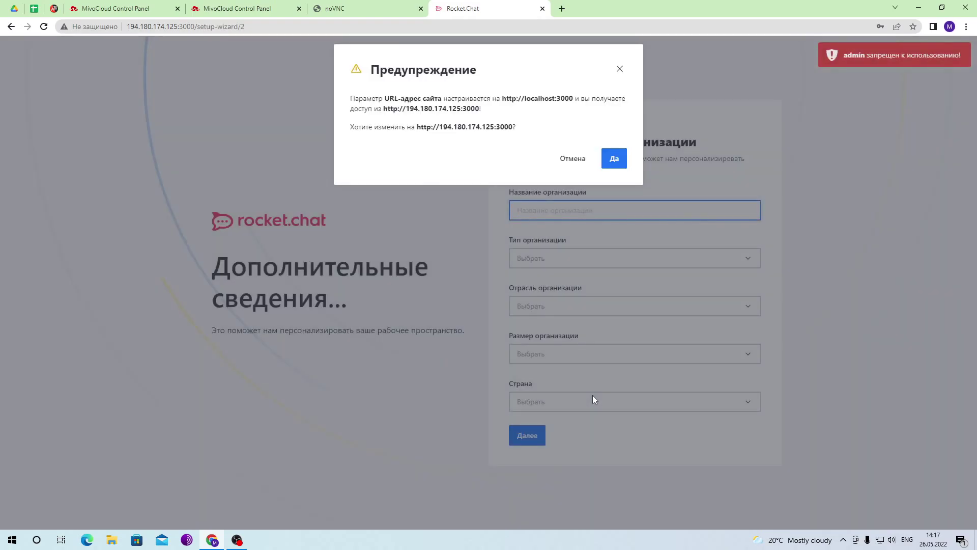
- Approve the IP-based Site URL and refill organisation: server, aerospace and defence, 1-10 people, Afghanistan
left_click(614, 159)
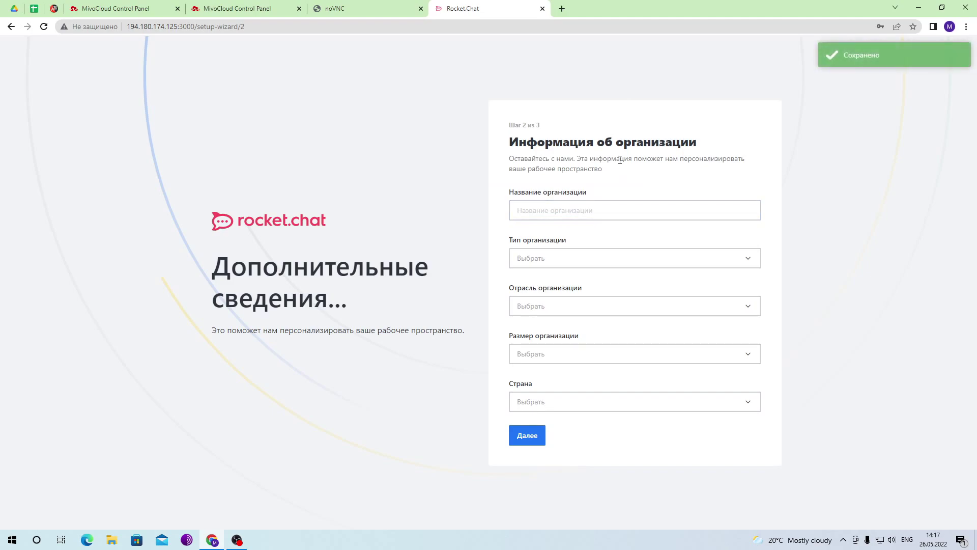
left_click(527, 436)
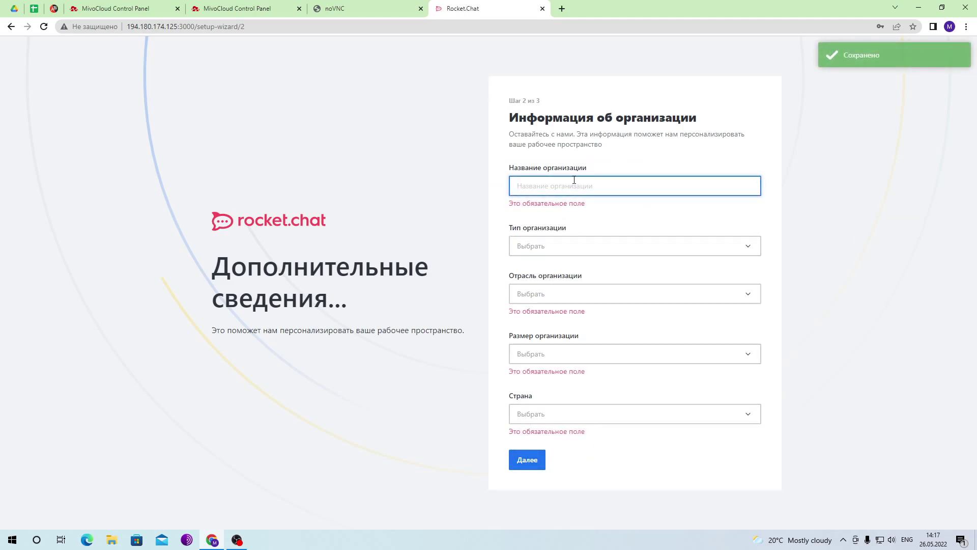
type("server")
left_click(589, 288)
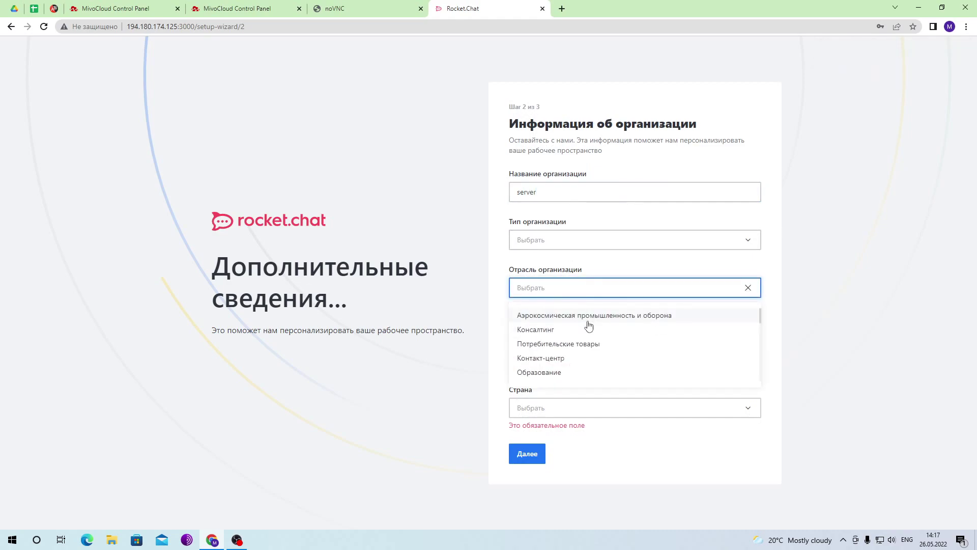
left_click(588, 320)
left_click(584, 342)
left_click(579, 368)
left_click(581, 400)
left_click(578, 421)
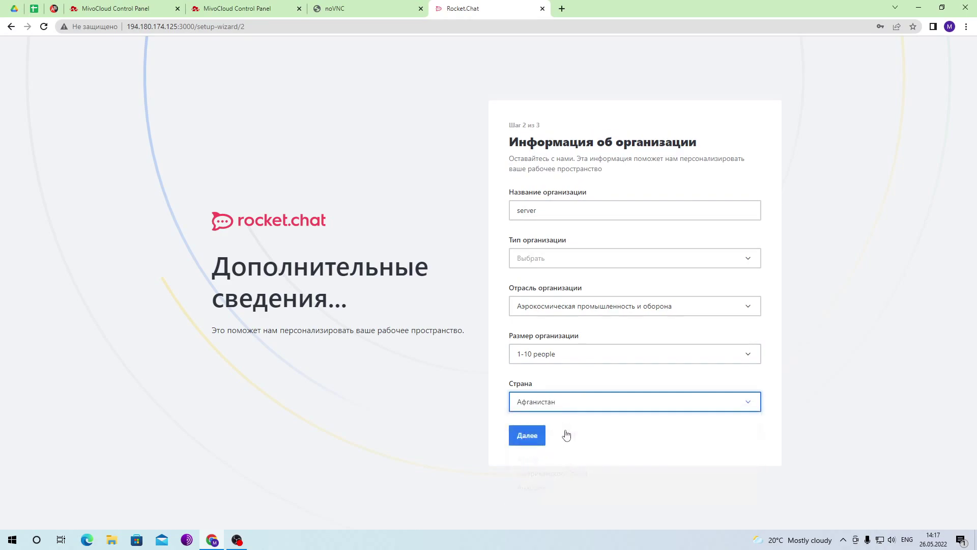
left_click(538, 435)
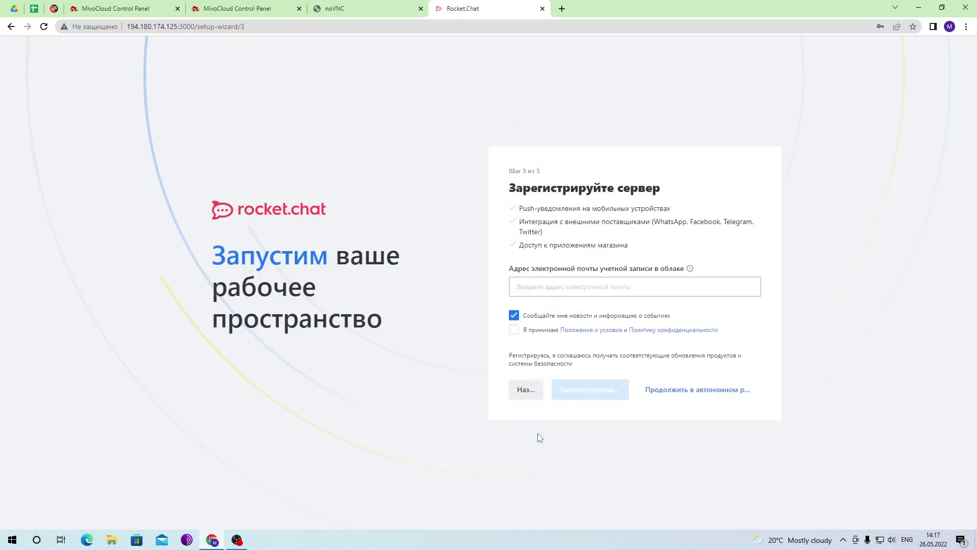
- Register the server with the saved cloud account e-mail, terms accepted and newsletter declined
left_click(514, 330)
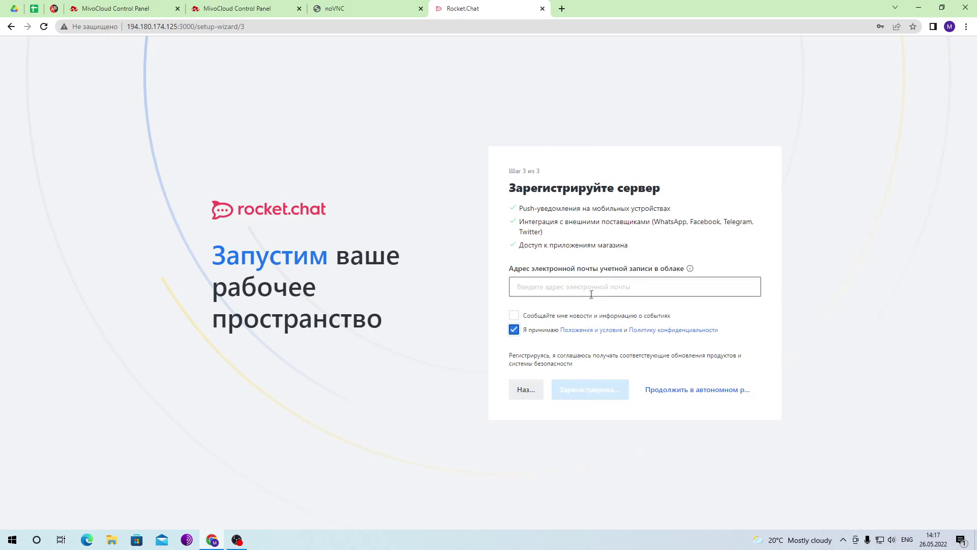
left_click(531, 390)
left_click(529, 430)
left_click(568, 287)
left_click(605, 317)
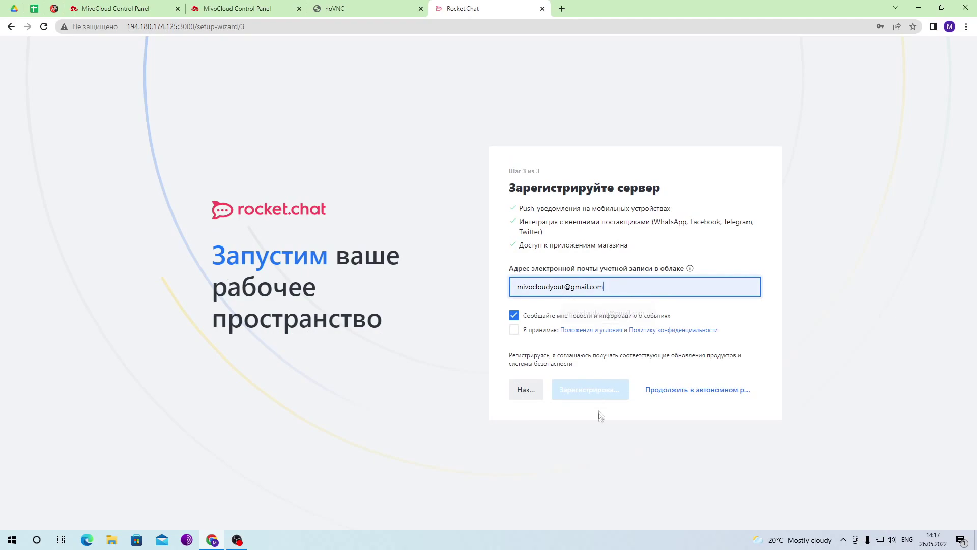
left_click(514, 330)
left_click(514, 316)
left_click(581, 389)
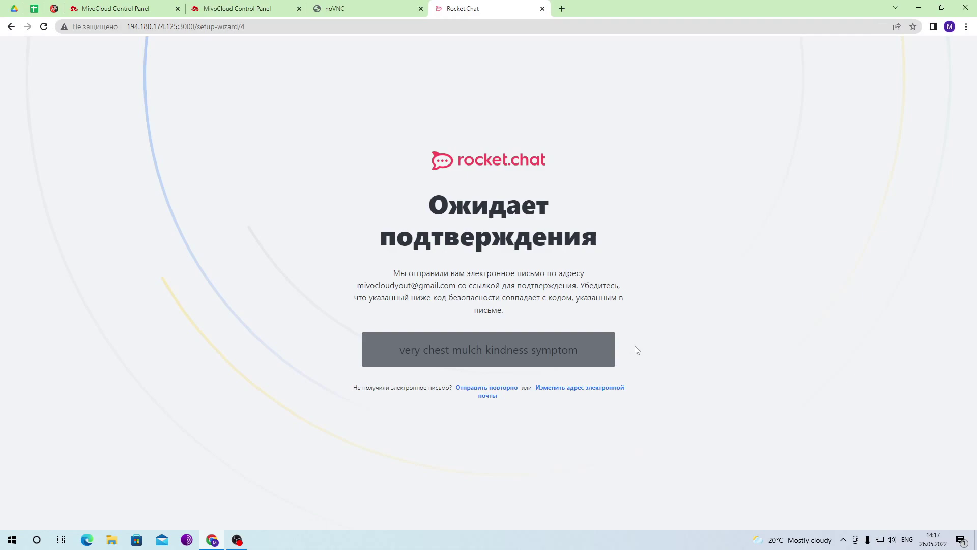
- Verify the registration from the Rocket.Chat e-mail in Gmail, then close the Cloud and Gmail tabs
left_click(562, 9)
type("gm")
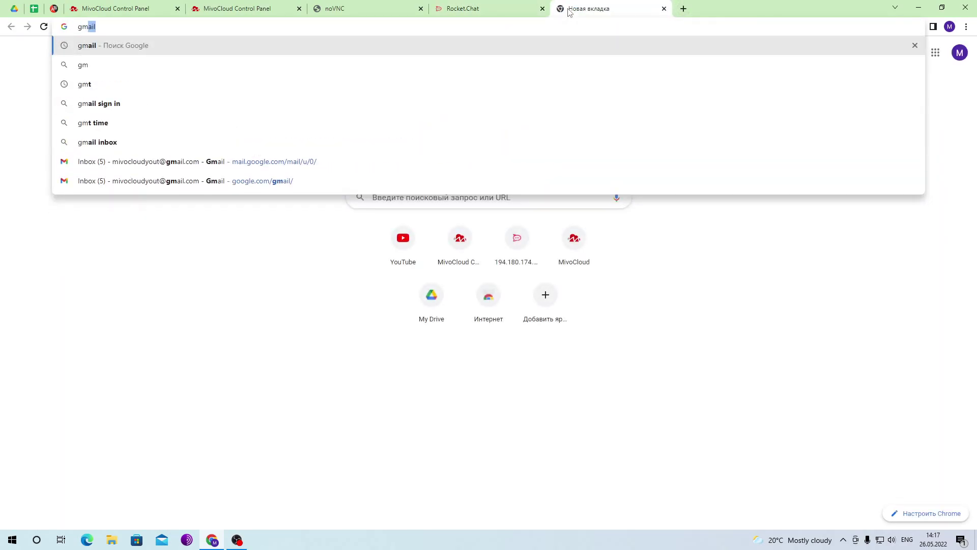
left_click(473, 159)
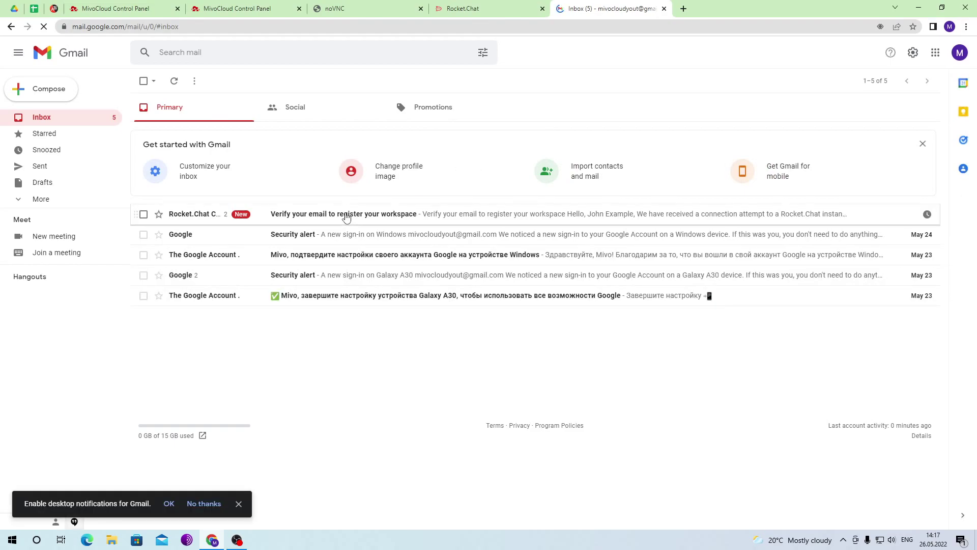
left_click(356, 215)
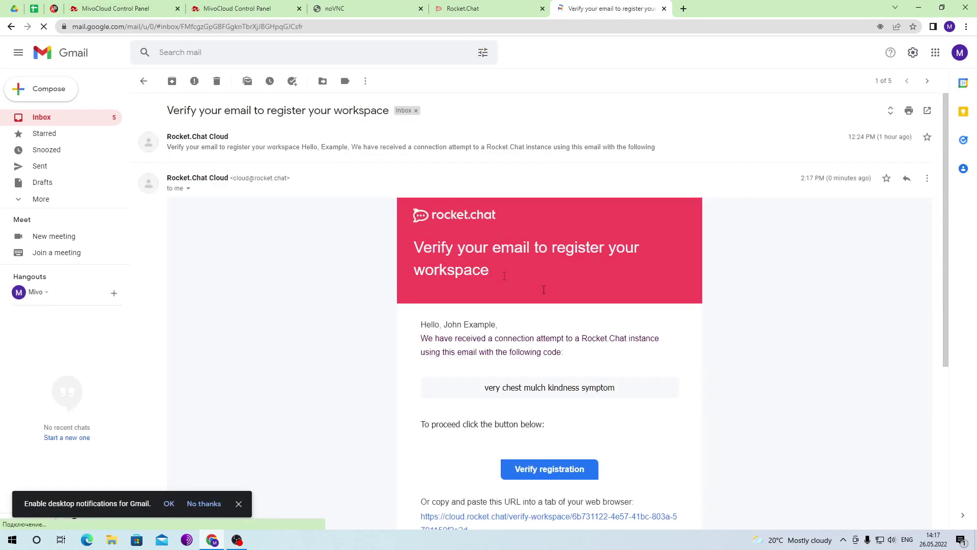
left_click(563, 471)
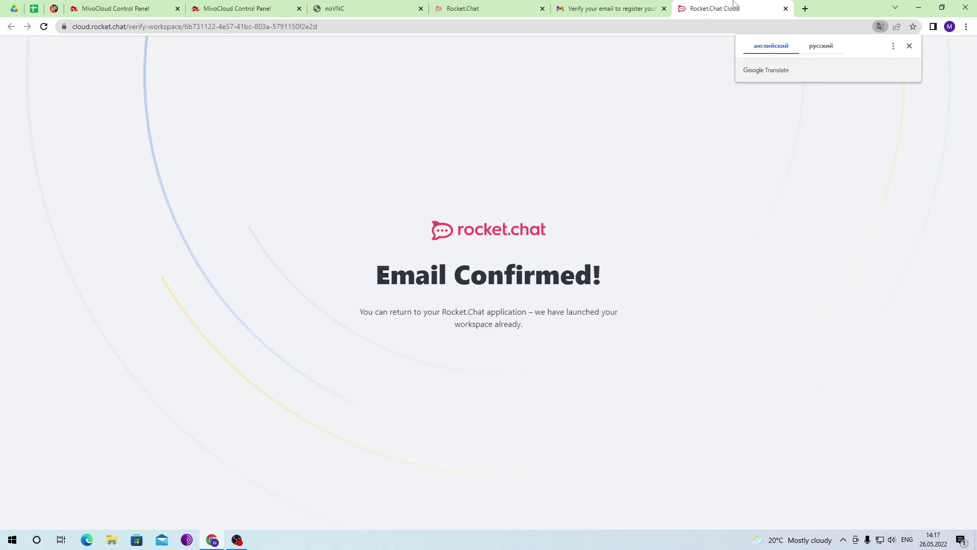
left_click(786, 8)
left_click(665, 8)
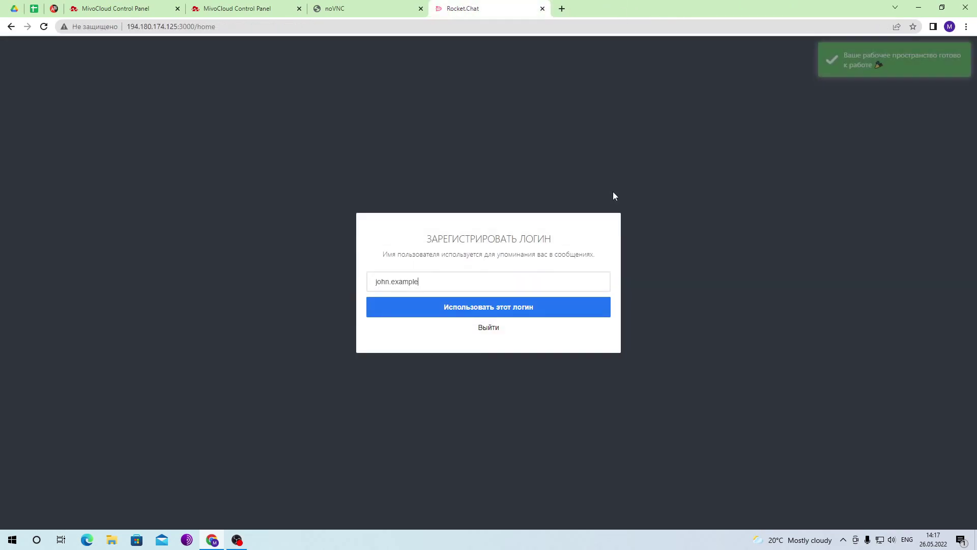
- Keep the suggested username and confirm it with Использовать этот логин
left_click_drag(572, 283, 345, 285)
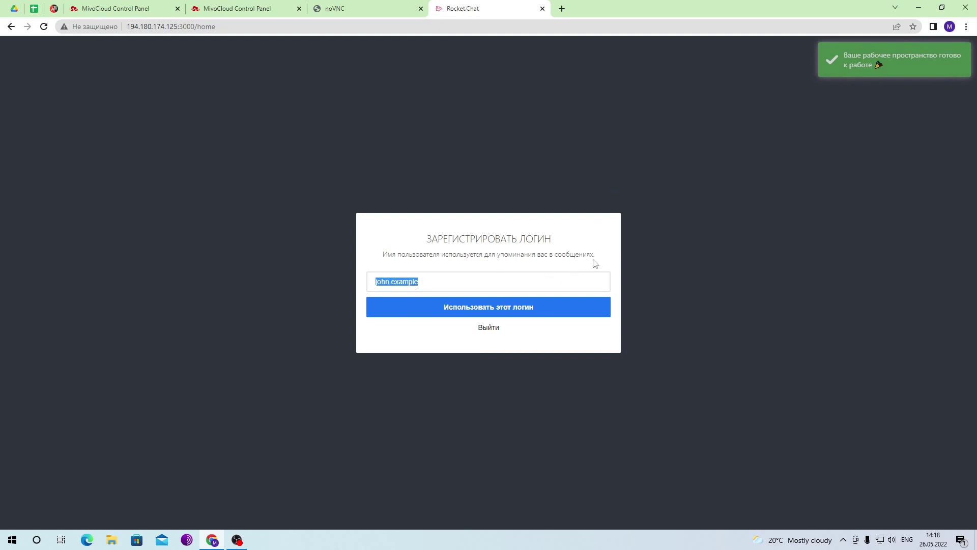
left_click(558, 308)
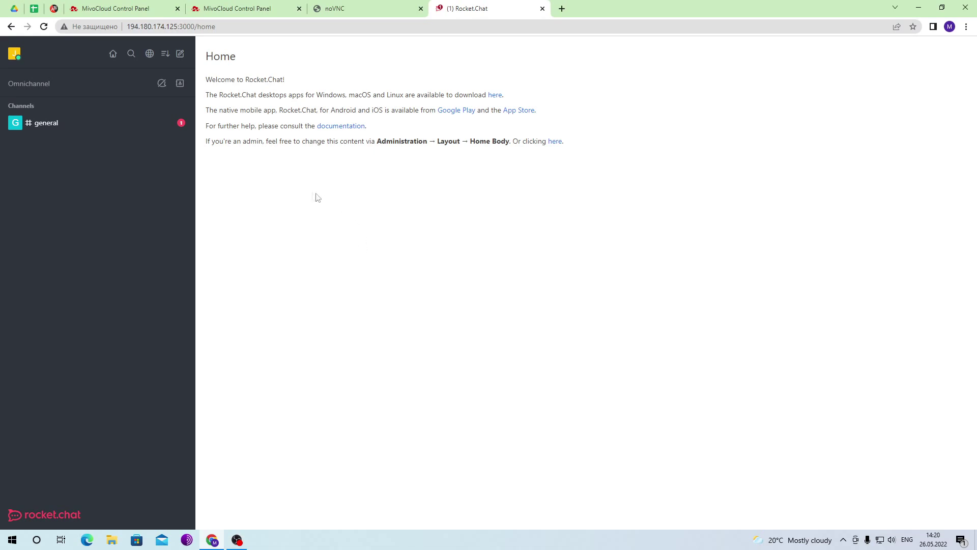
- Visit #general, then choose Administration from the avatar menu
left_click(162, 126)
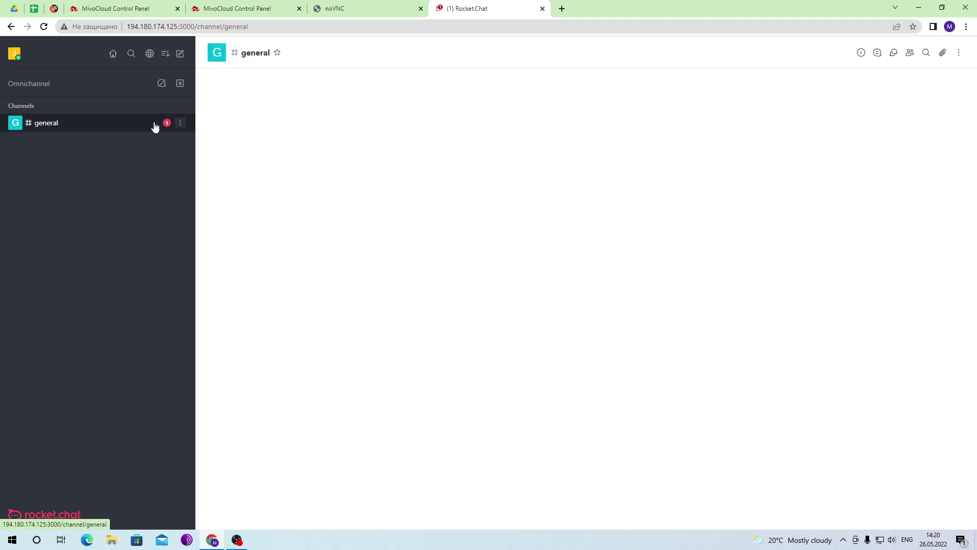
left_click(304, 120)
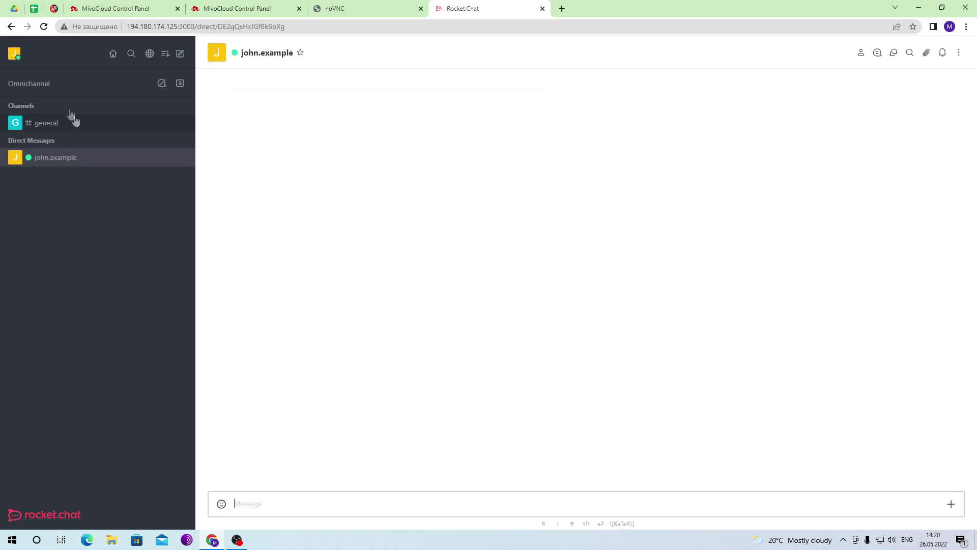
left_click(14, 54)
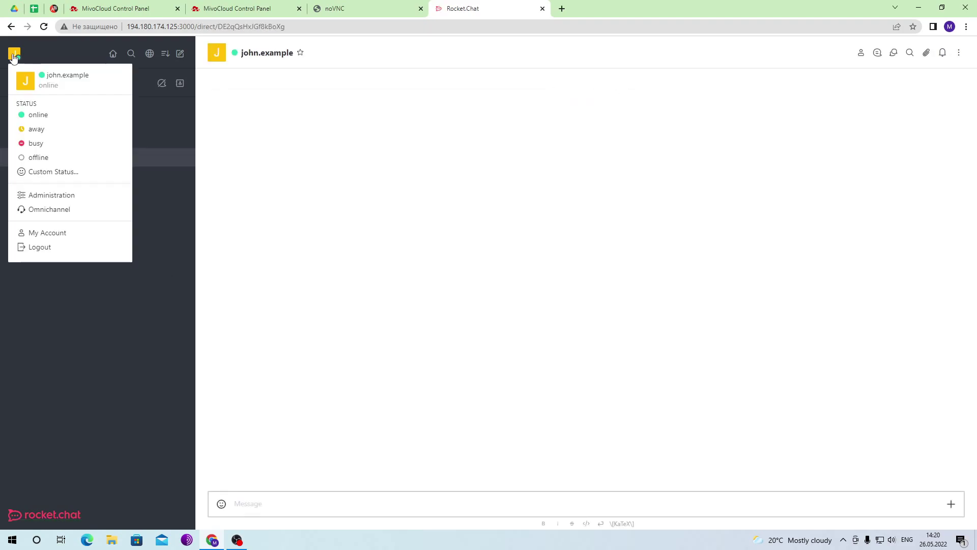
left_click(76, 200)
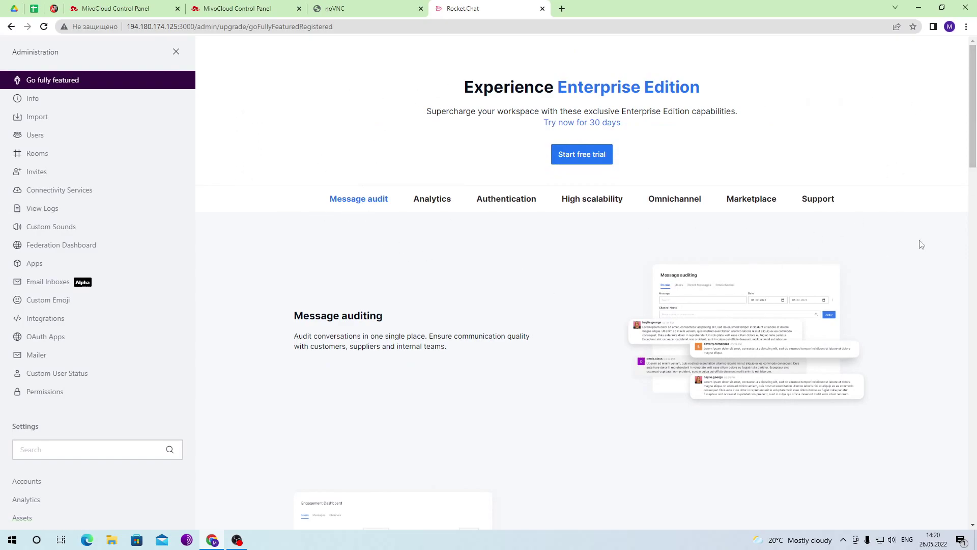
- Scroll through the Enterprise Edition upgrade page, then open the server Info page
scroll(922, 244, "down", 6)
scroll(921, 245, "down", 8)
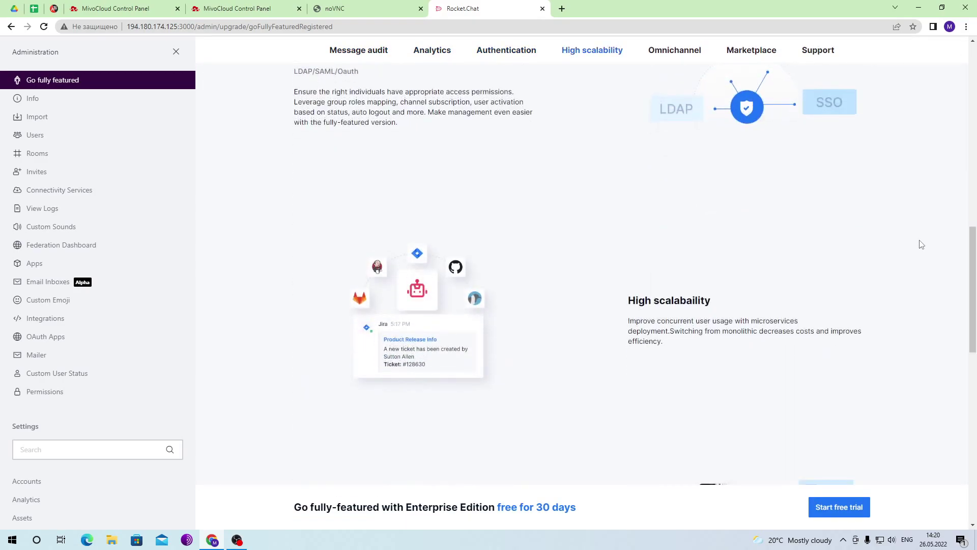
scroll(922, 244, "down", 7)
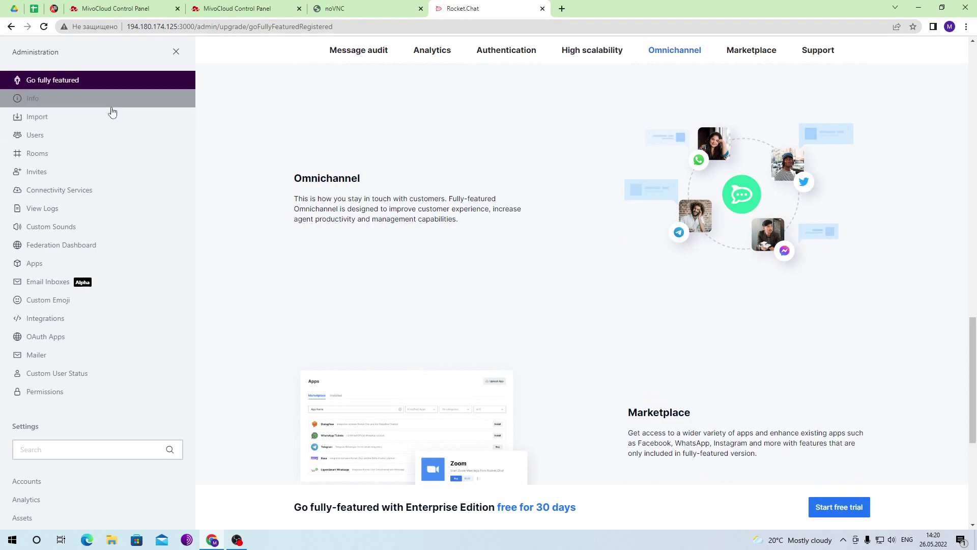
left_click(112, 107)
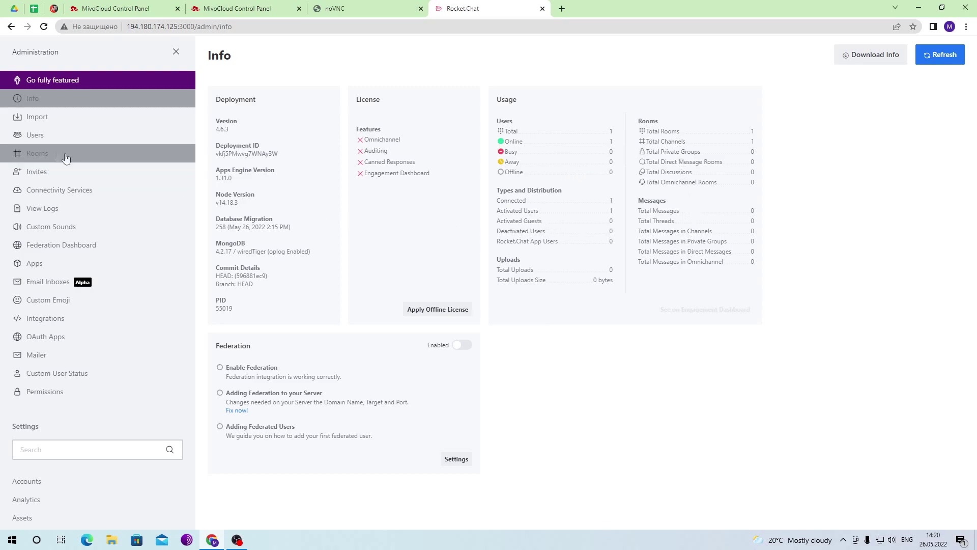
- Review the Import page and the Users list, and preview the new-user form
left_click(44, 123)
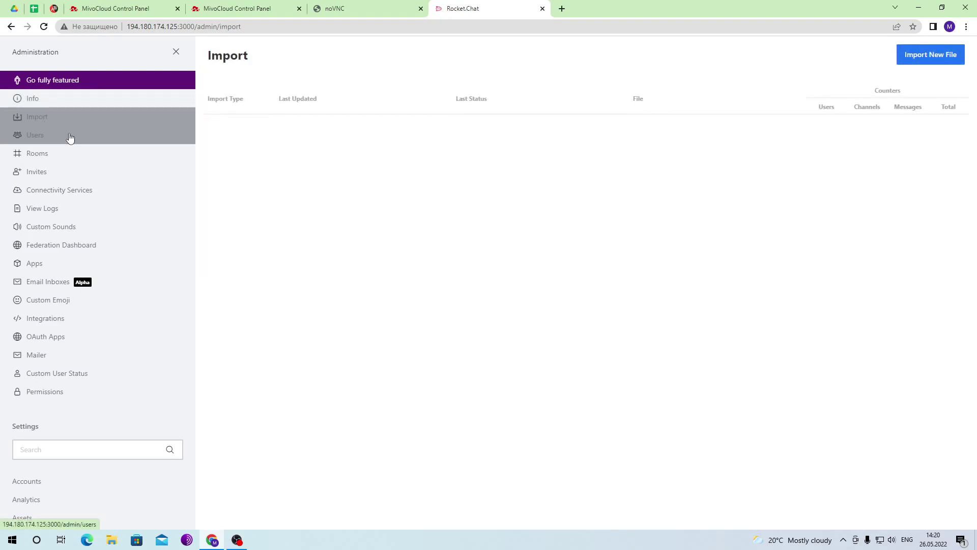
left_click(69, 136)
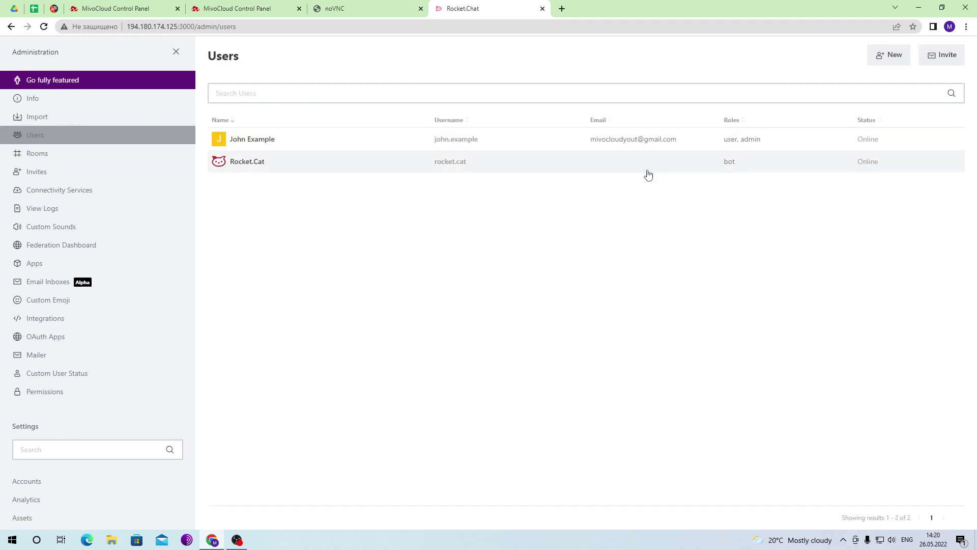
left_click(888, 61)
scroll(866, 305, "down", 2)
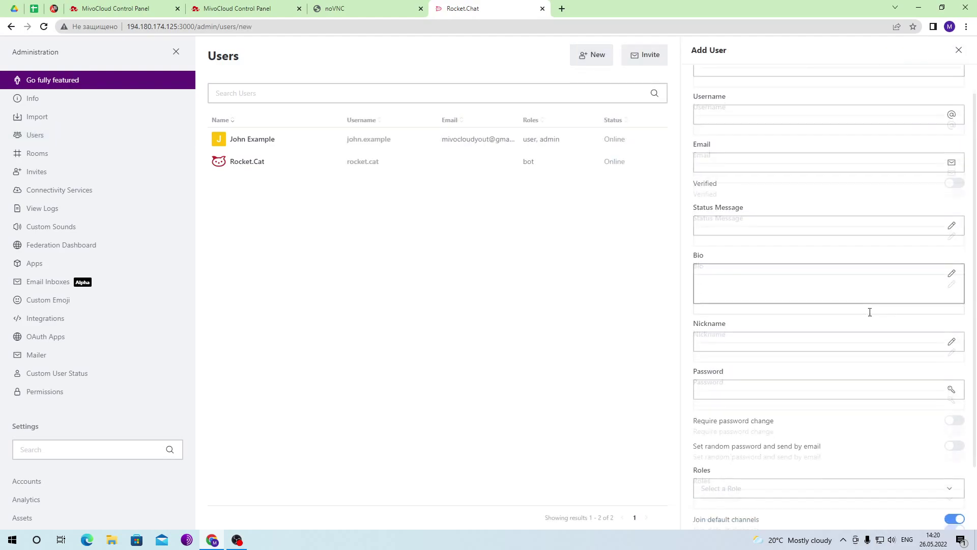
scroll(870, 311, "up", 2)
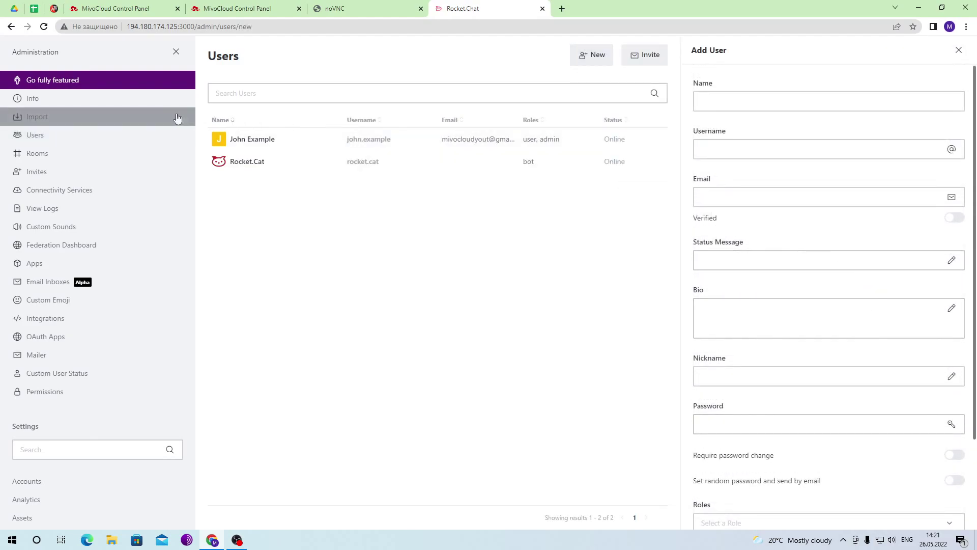
- Browse Rooms toggling the Direct and Public filters, then view Invites and Connectivity Services
left_click(104, 158)
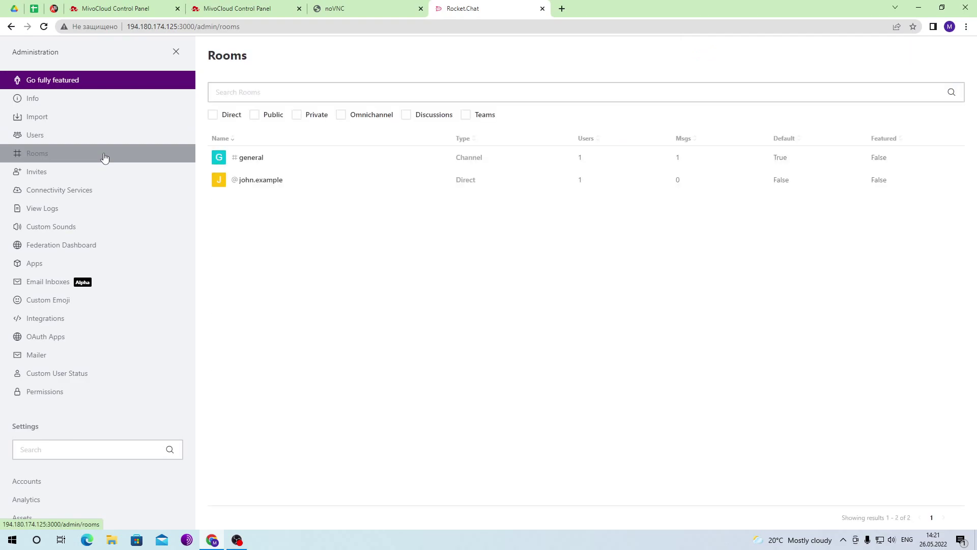
left_click(212, 115)
left_click(211, 115)
left_click(254, 115)
left_click(255, 115)
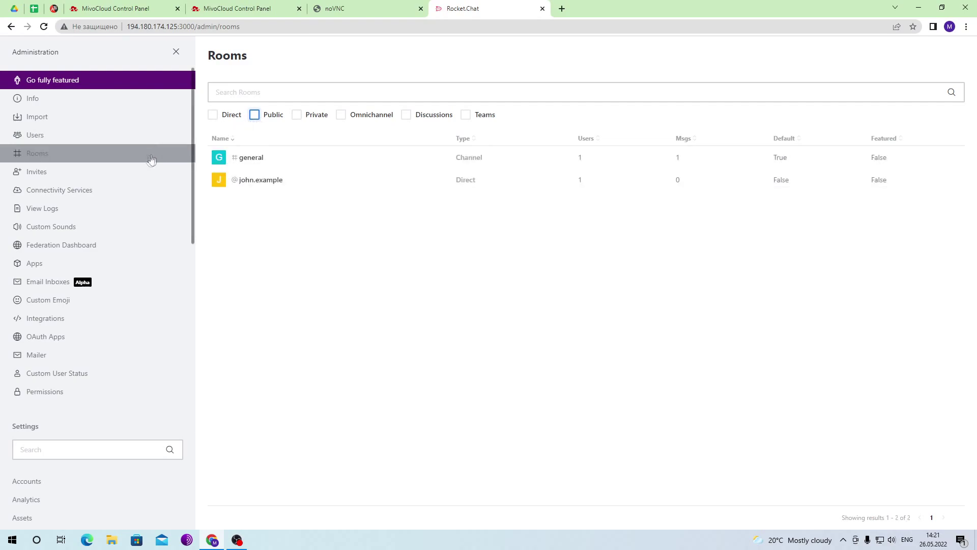
left_click(125, 175)
left_click(126, 193)
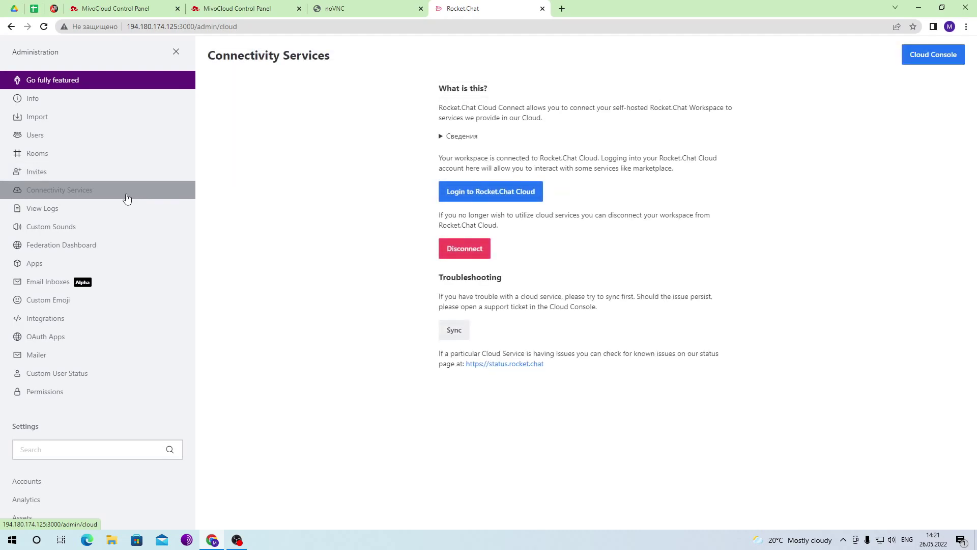